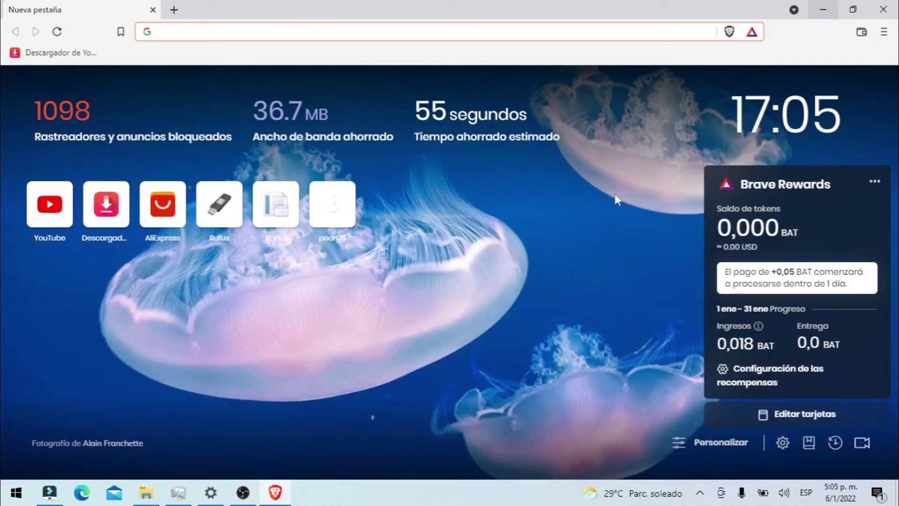
# - Search Google for 'onlyoffice' in Brave and open the first result, the official ONLYOFFICE site
pyautogui.click(313, 33)
pyautogui.write('onlyoffice')
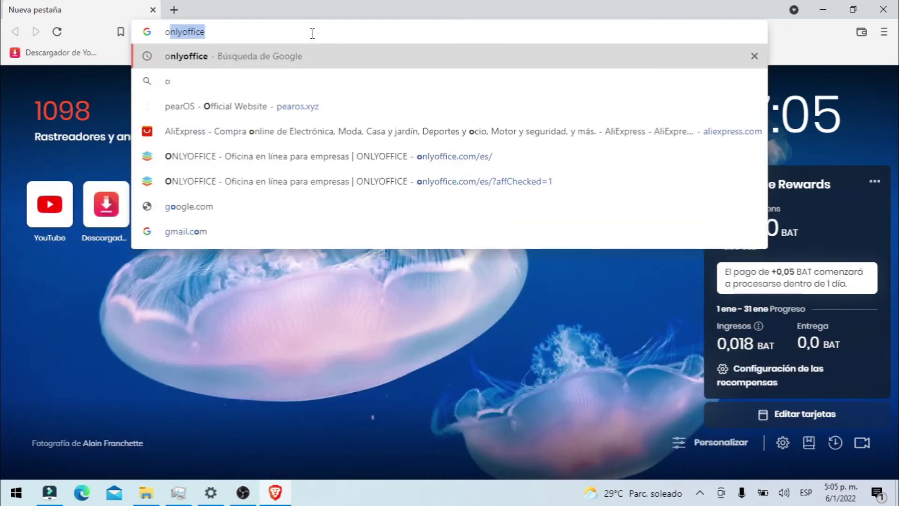
pyautogui.click(252, 57)
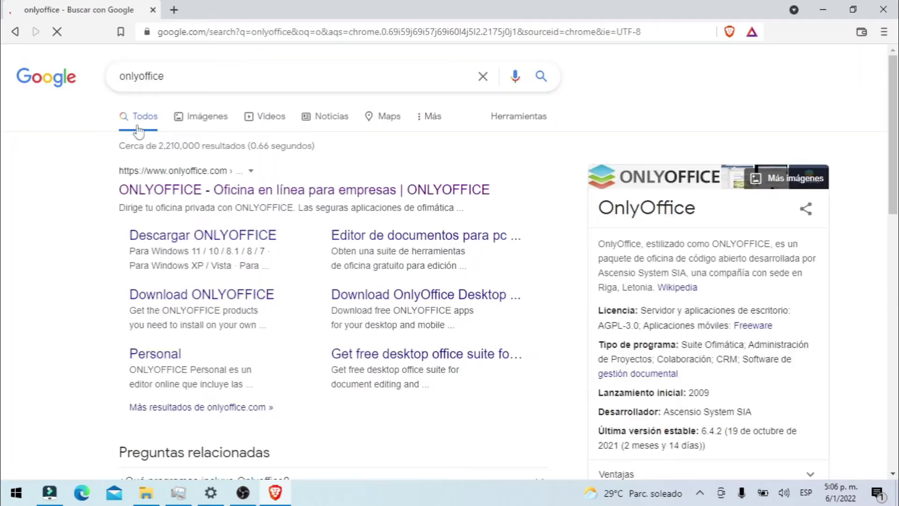
pyautogui.click(262, 190)
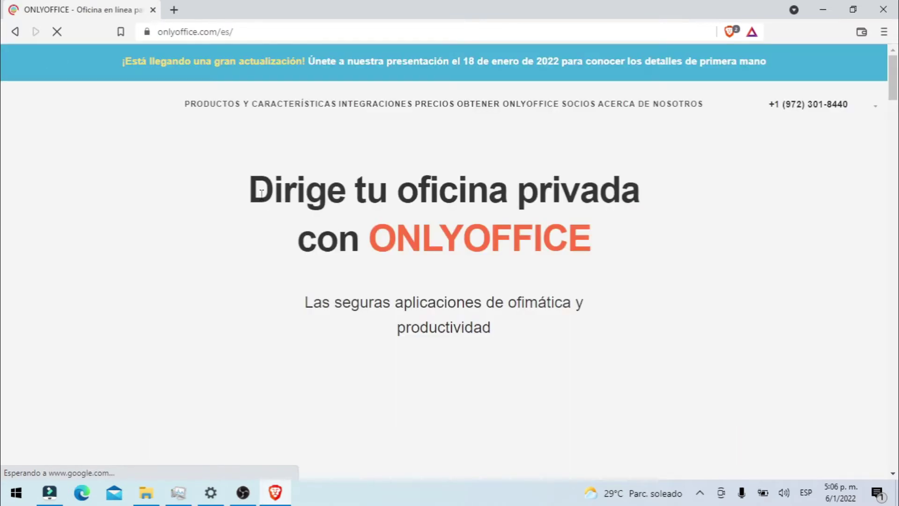
# - Scroll down the ONLYOFFICE homepage and follow the 'Para Windows' desktop apps link
pyautogui.scroll(-2, 368, 385)
pyautogui.scroll(-3, 367, 385)
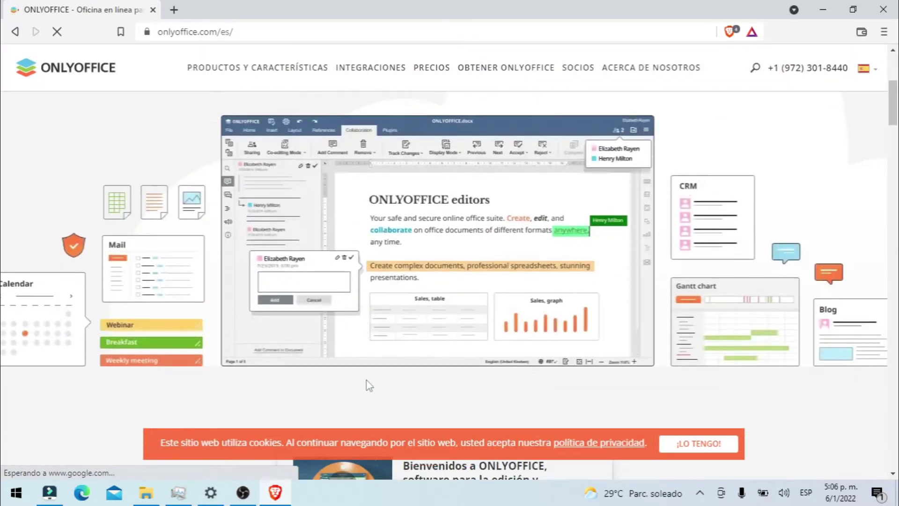
pyautogui.scroll(-1, 370, 385)
pyautogui.scroll(-3, 369, 385)
pyautogui.scroll(-4, 369, 385)
pyautogui.scroll(-4, 369, 385)
pyautogui.scroll(-3, 370, 385)
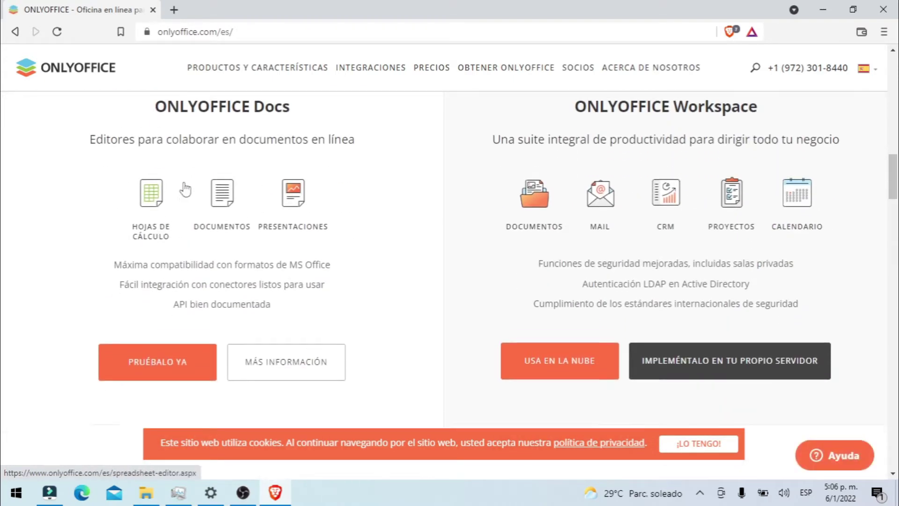
pyautogui.scroll(-3, 186, 189)
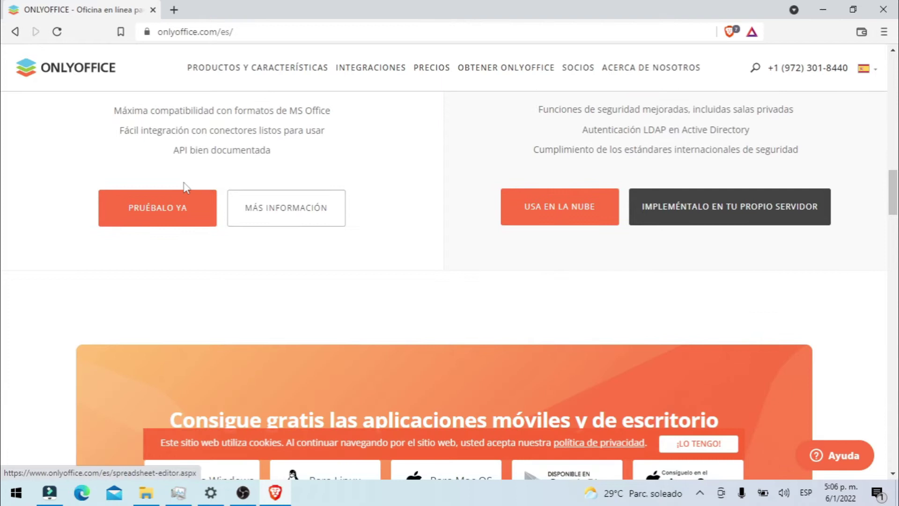
pyautogui.scroll(-5, 235, 217)
pyautogui.scroll(-1, 235, 217)
pyautogui.click(186, 149)
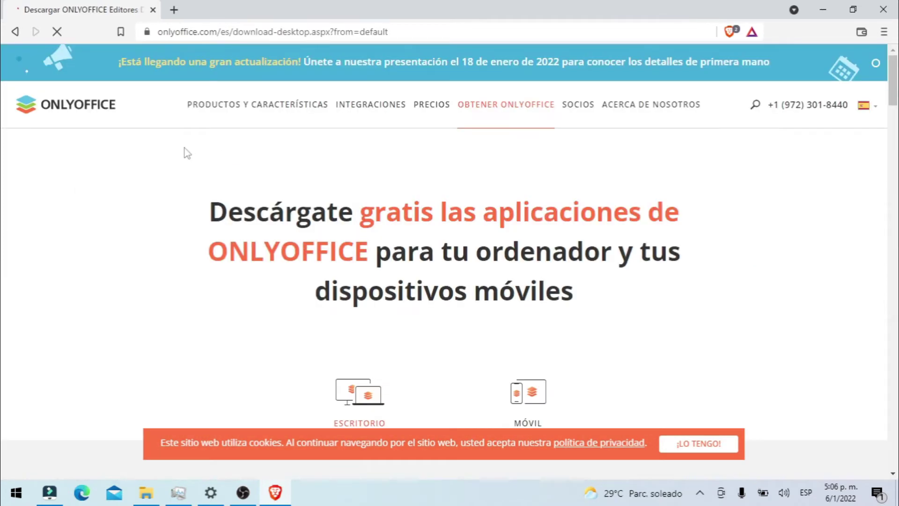
# - Scroll the download page to the Windows 11/10/8.1/8/7 X64 and X86 buttons for version 6.4.2
pyautogui.scroll(-5, 274, 322)
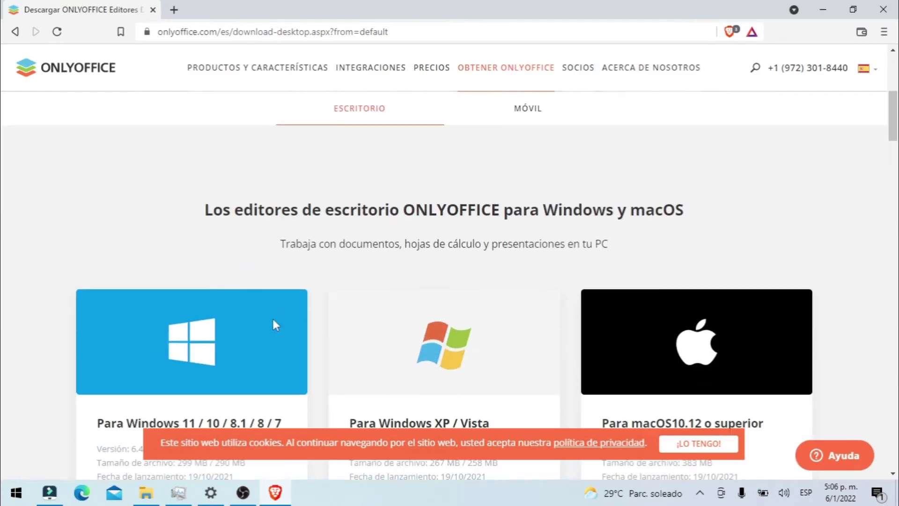
pyautogui.scroll(-1, 275, 324)
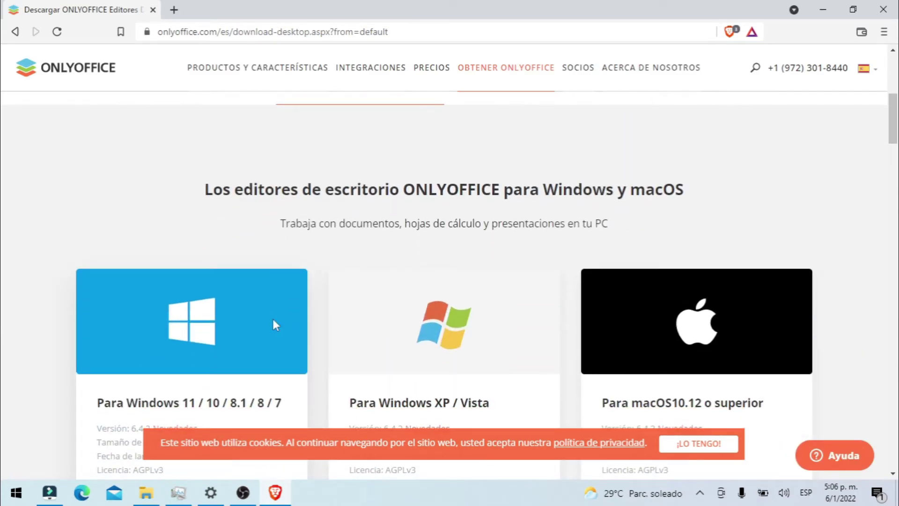
pyautogui.scroll(-2, 274, 322)
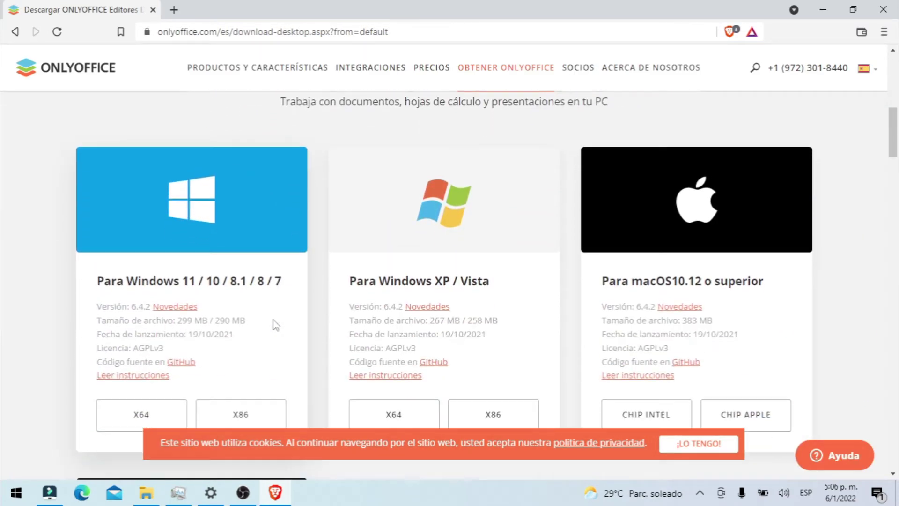
pyautogui.scroll(-2, 274, 322)
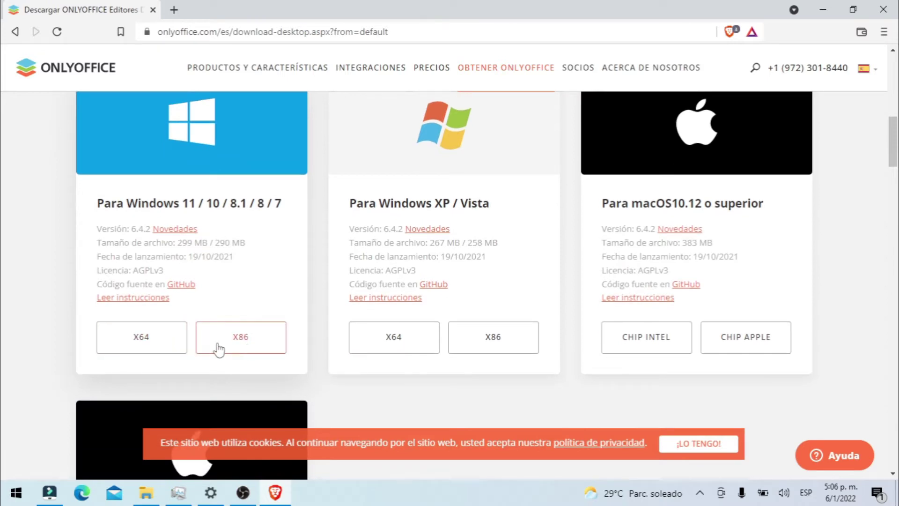
# - Download the X64 installer and save DesktopEditors_x64.exe to the Desktop (Escritorio)
pyautogui.click(164, 343)
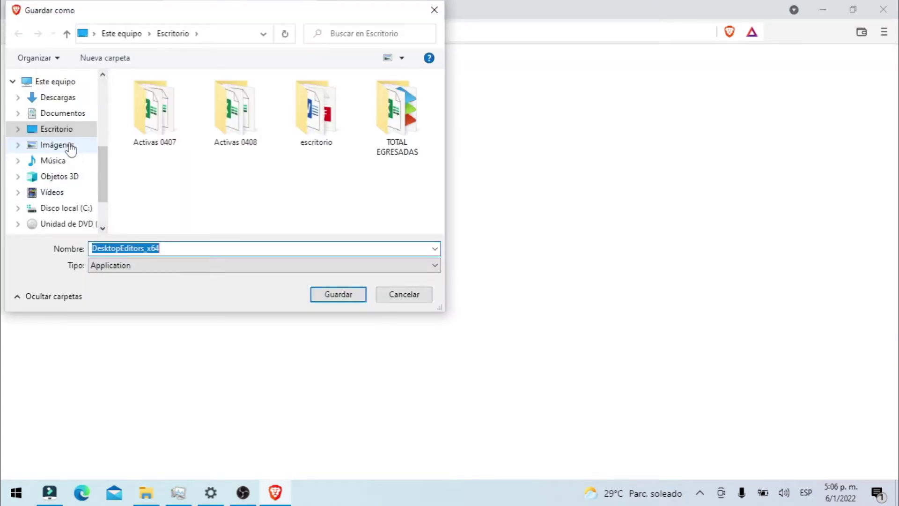
pyautogui.click(323, 299)
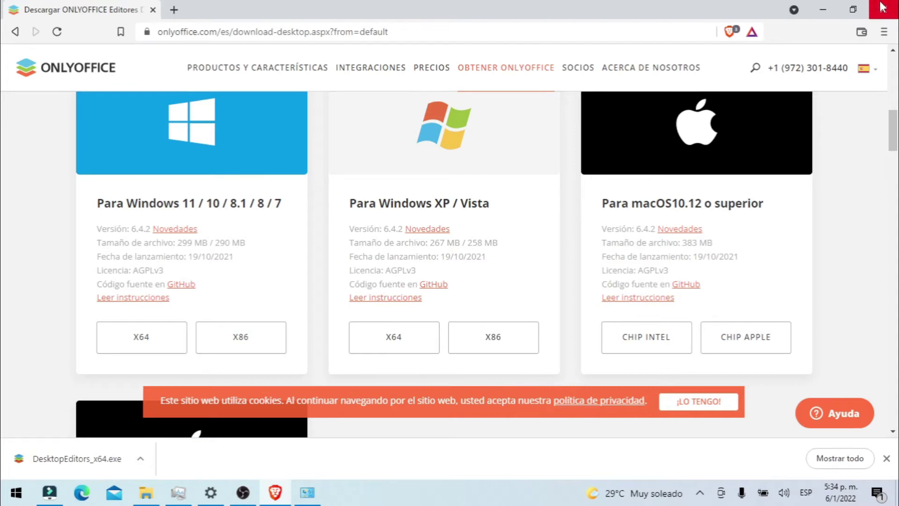
# - Copy the downloaded DesktopEditors_x64 installer onto the desktop, skipping the duplicate-file conflict
pyautogui.click(863, 8)
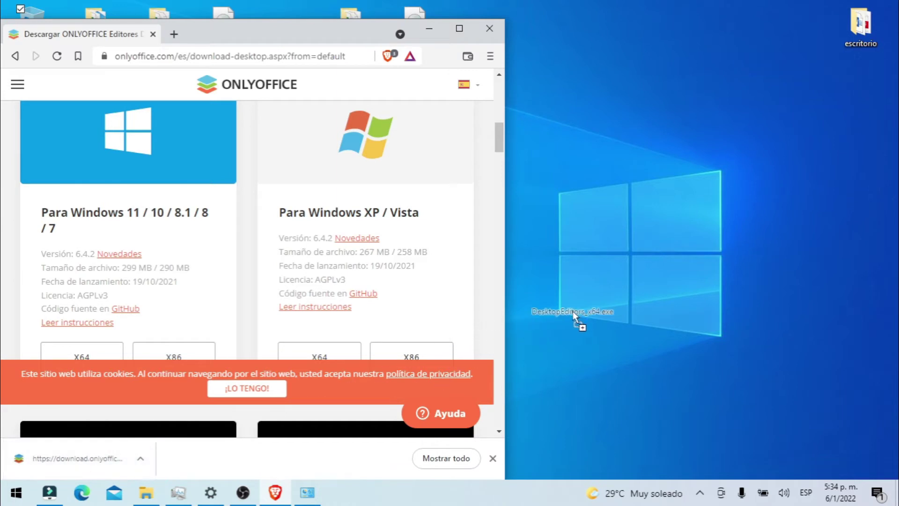
pyautogui.moveTo(67, 451); pyautogui.dragTo(572, 311)
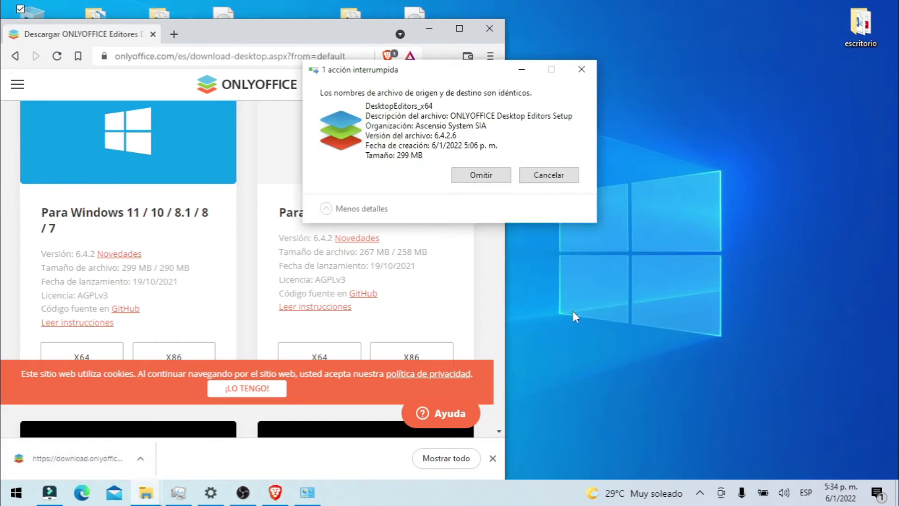
pyautogui.click(496, 176)
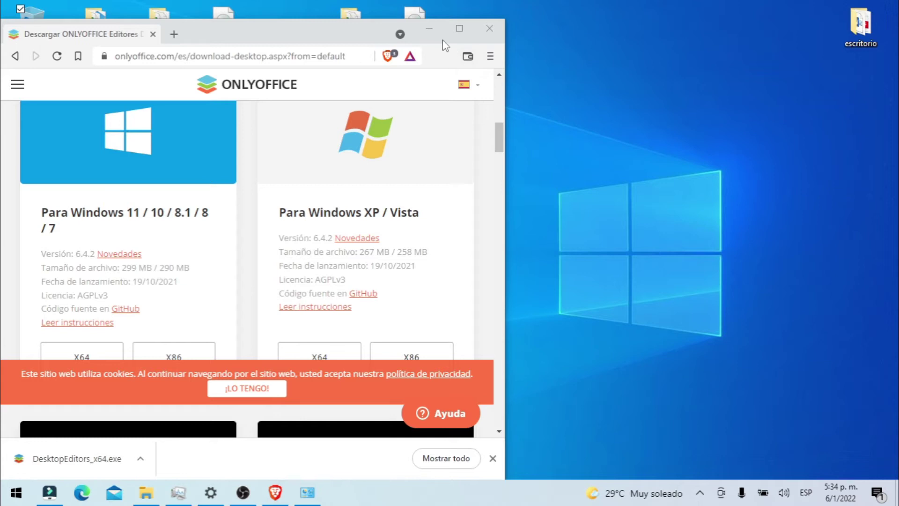
pyautogui.click(430, 28)
pyautogui.moveTo(52, 271); pyautogui.dragTo(440, 288)
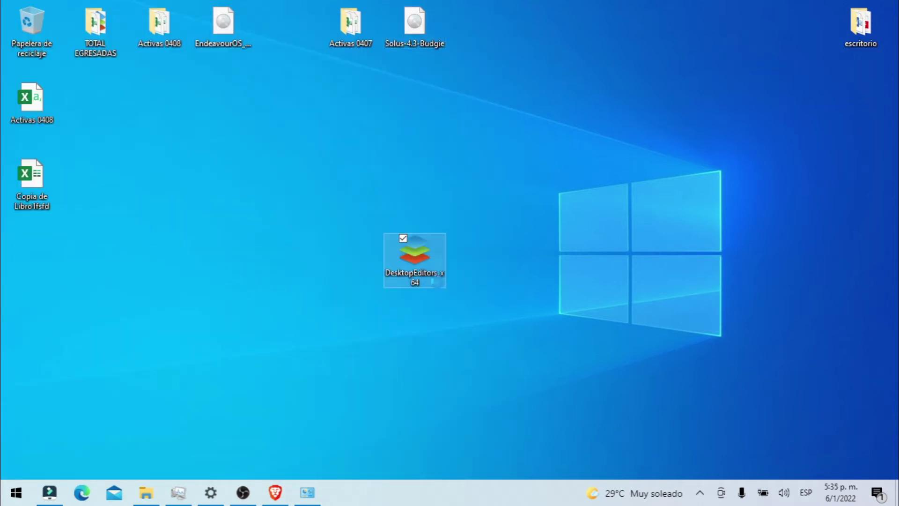
# - Run the installer as administrator and accept the setup language
pyautogui.rightClick(438, 282)
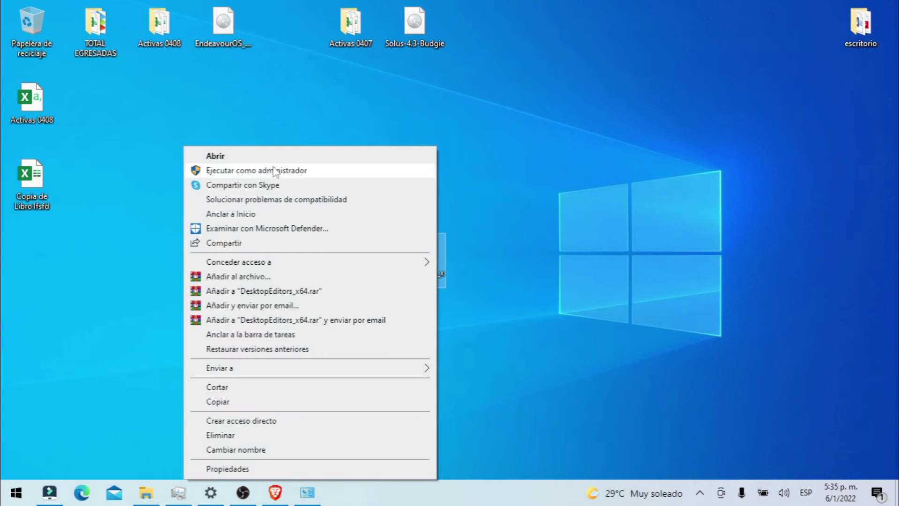
pyautogui.click(88, 167)
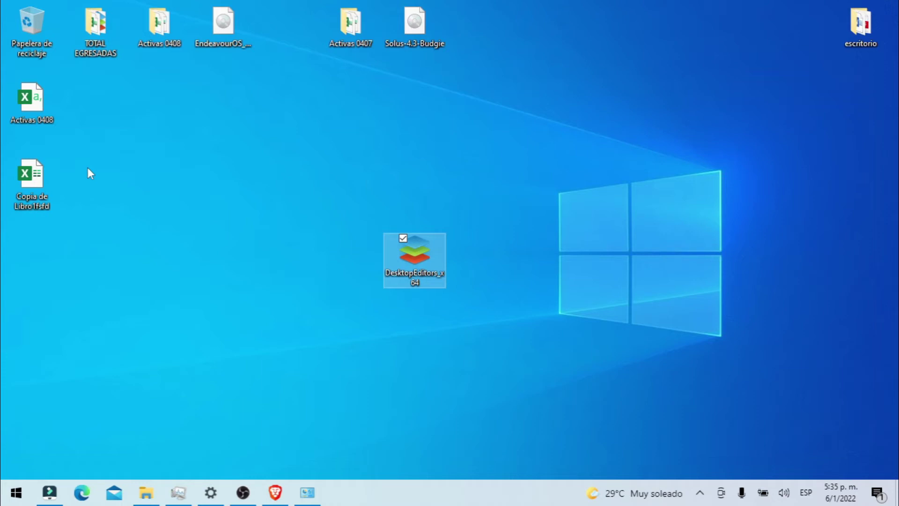
pyautogui.click(464, 274)
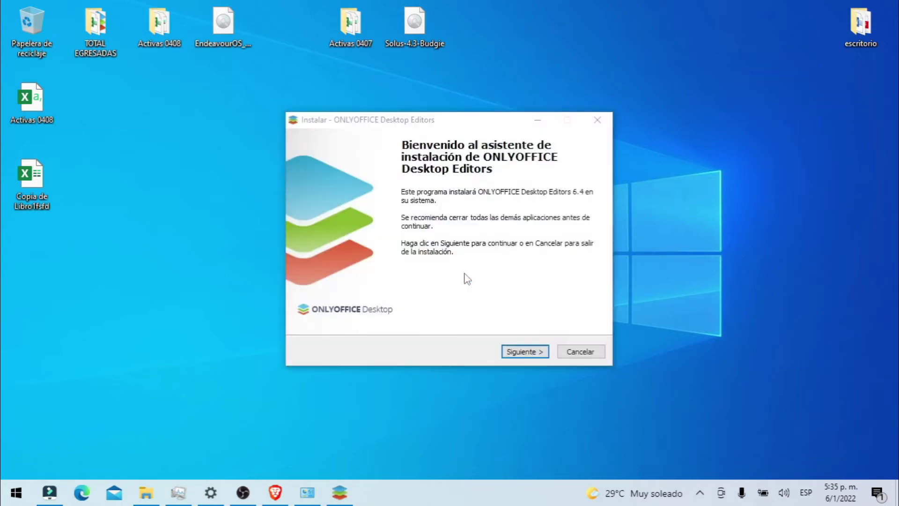
# - Accept the license agreement and keep the default Program Files folder and desktop shortcut
pyautogui.click(524, 351)
pyautogui.click(356, 311)
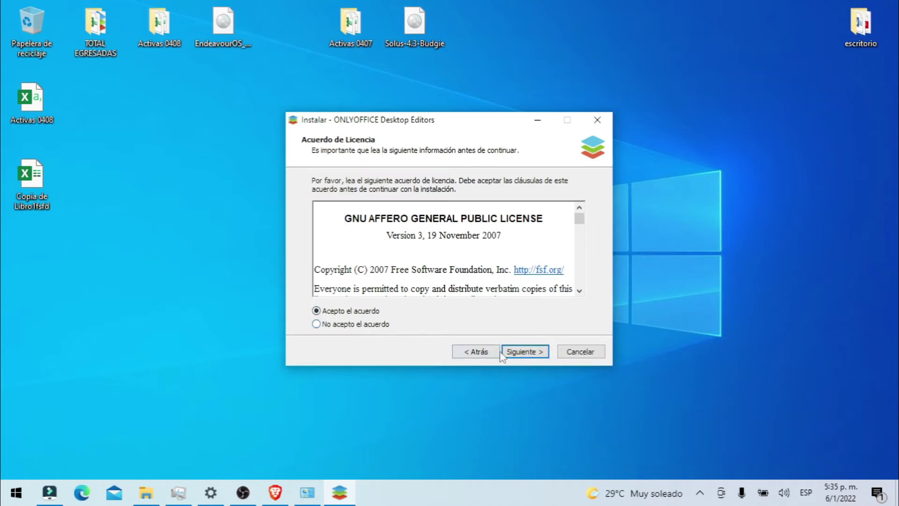
pyautogui.click(513, 355)
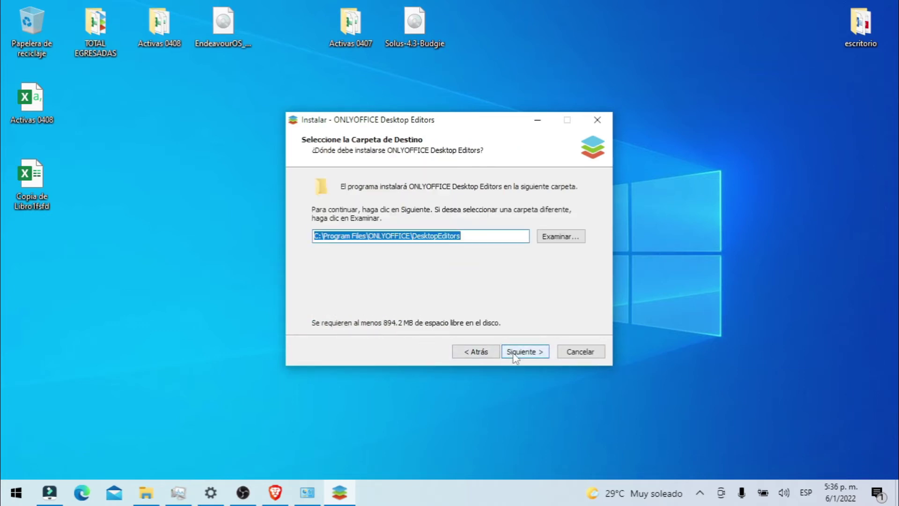
pyautogui.click(516, 353)
pyautogui.click(515, 353)
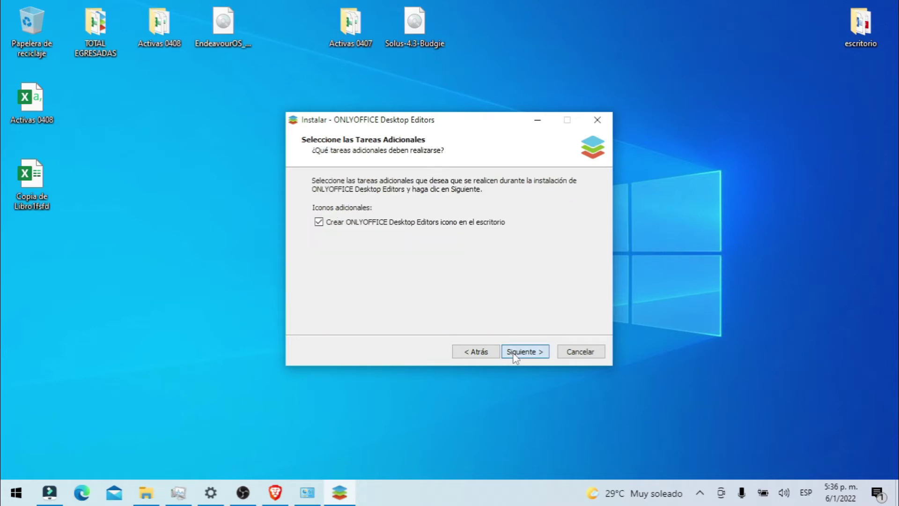
# - Install the editors and finish setup with 'Ejecutar ONLYOFFICE Desktop Editors' checked
pyautogui.click(516, 354)
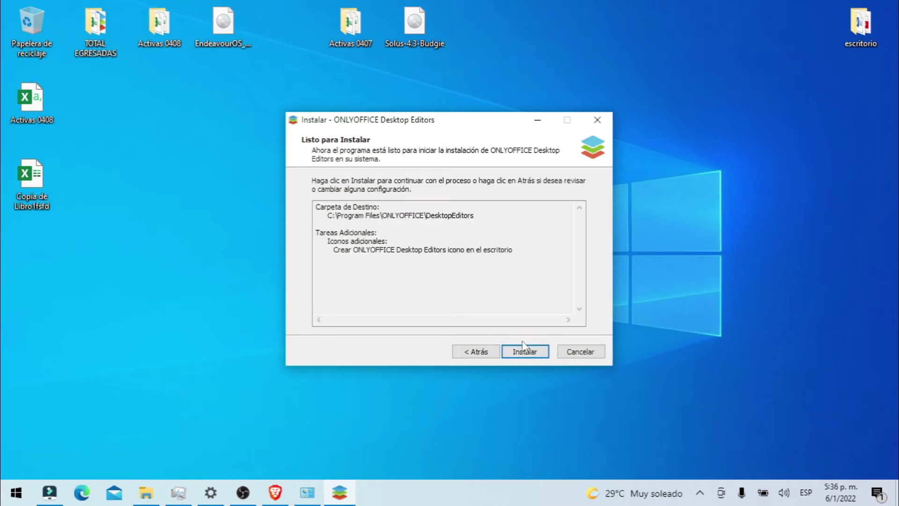
pyautogui.click(522, 349)
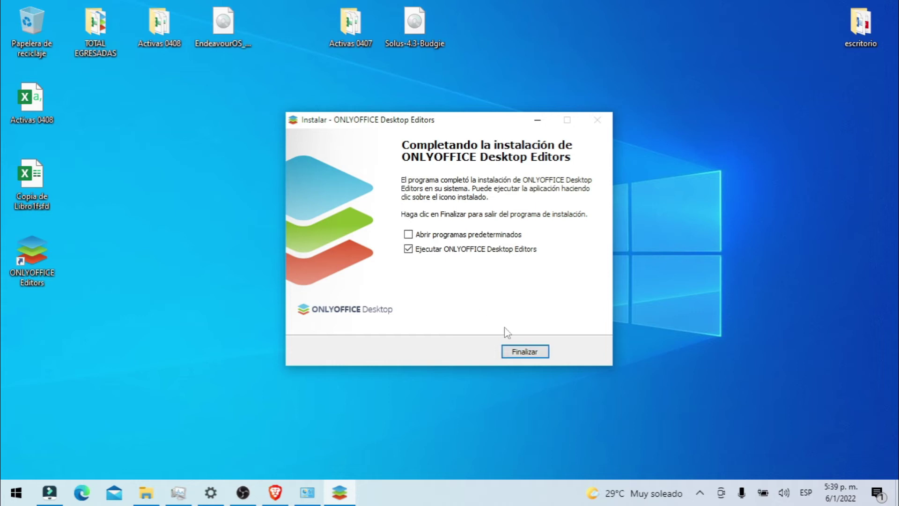
pyautogui.click(523, 353)
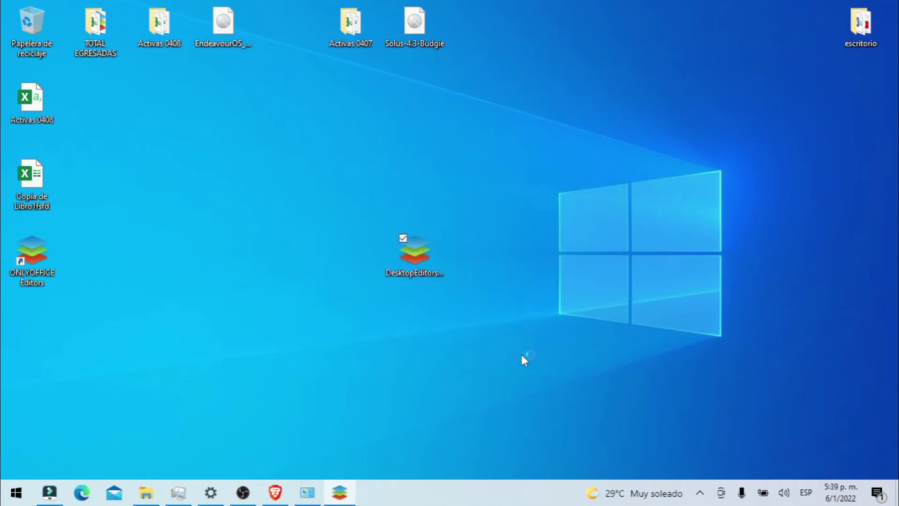
# - Launch ONLYOFFICE Editors from its desktop icon and create a new DOCUMENTO, Documento2.docx
pyautogui.doubleClick(60, 260)
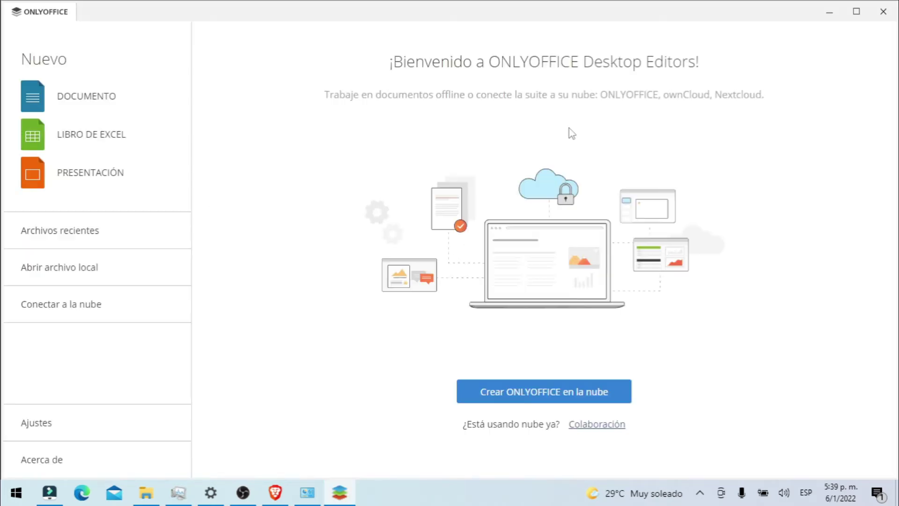
pyautogui.click(90, 98)
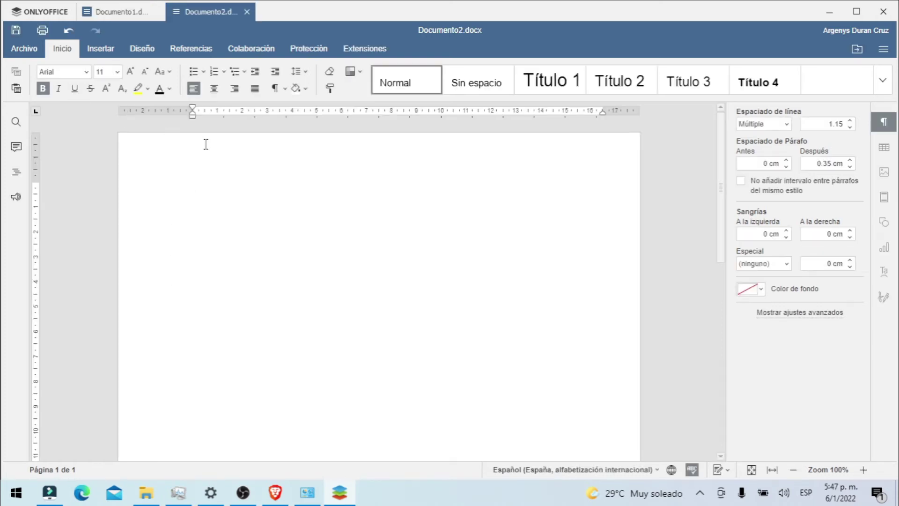
# - Type 'dsfd fsdfd zfds xvxvcxd', switching from bold to plain, then italic, then underlined italic
pyautogui.write('sfdsfd')
pyautogui.click(44, 88)
pyautogui.write('fsdfd')
pyautogui.click(60, 92)
pyautogui.write('zfds')
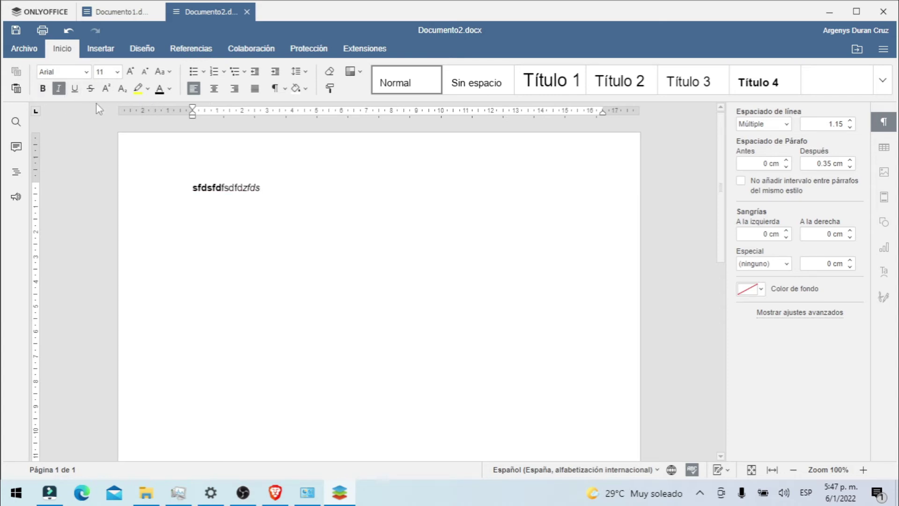
pyautogui.click(80, 93)
pyautogui.write('xvxvcxd')
# - Browse the font and size lists and the Insertar, Diseño, Referencias, Colaboración, Protección and Extensiones tabs
pyautogui.click(87, 73)
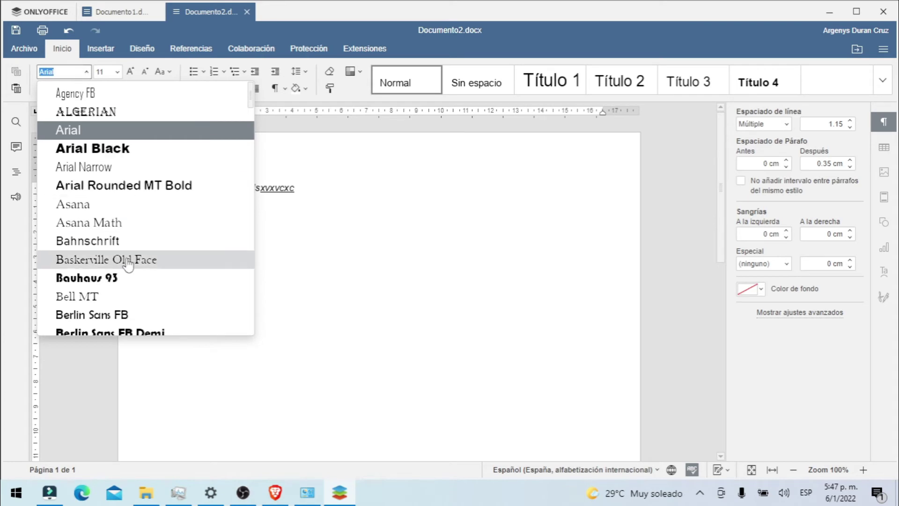
pyautogui.click(118, 72)
pyautogui.click(104, 47)
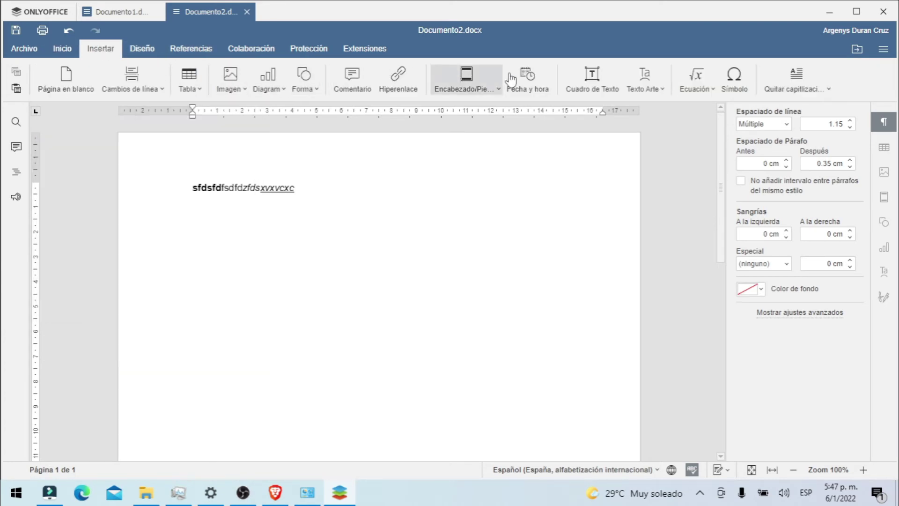
pyautogui.click(154, 49)
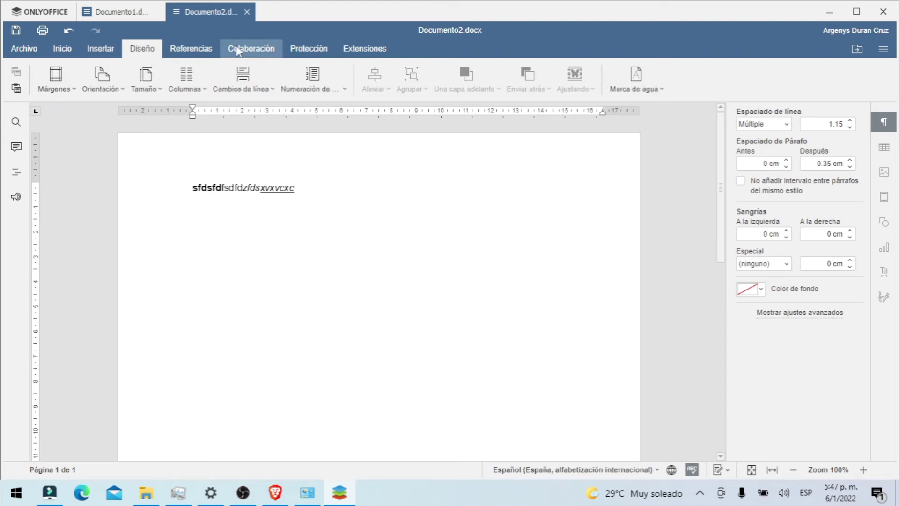
pyautogui.click(191, 48)
pyautogui.click(255, 49)
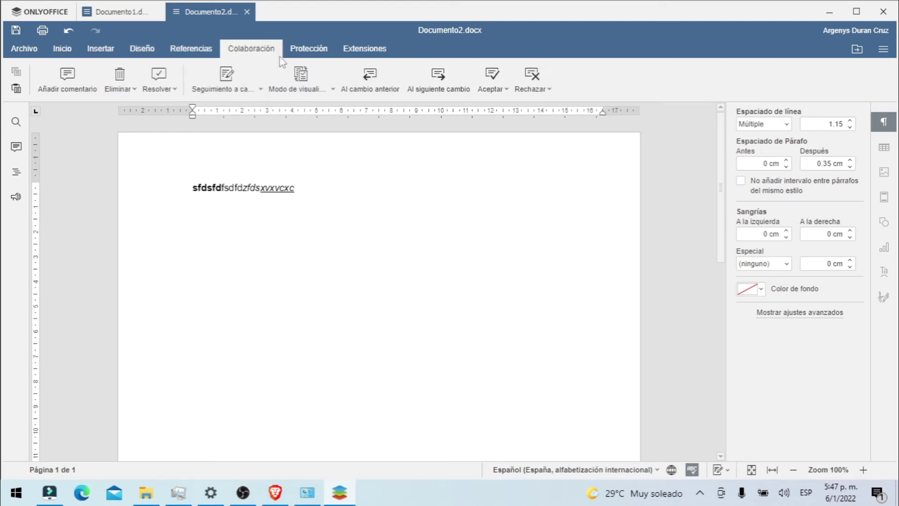
pyautogui.click(320, 55)
pyautogui.click(356, 53)
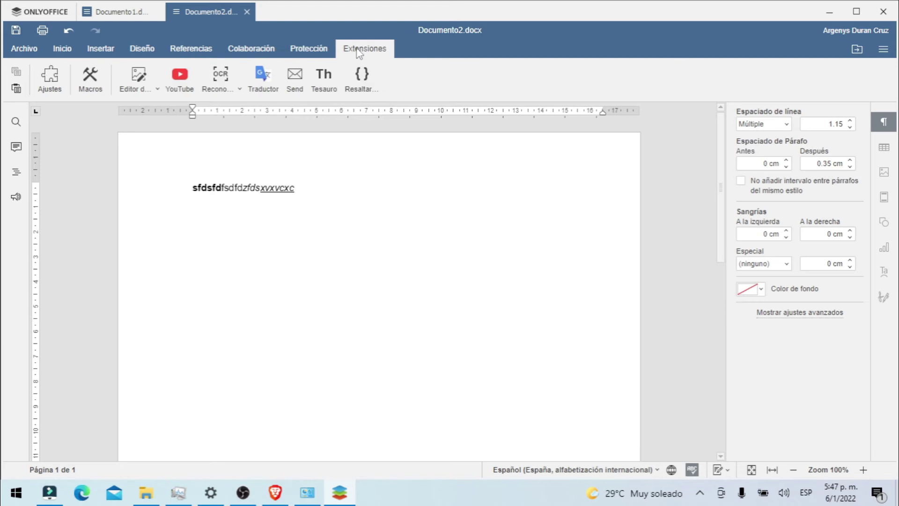
pyautogui.scroll(-1, 243, 302)
pyautogui.scroll(-5, 244, 302)
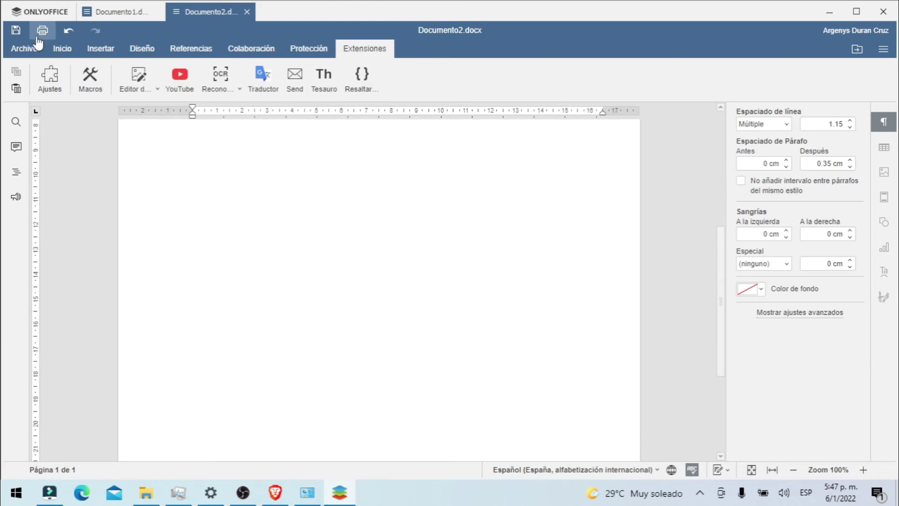
pyautogui.click(19, 10)
# - Create a new spreadsheet and enter 4 in F8 and 6 in G6
pyautogui.click(66, 139)
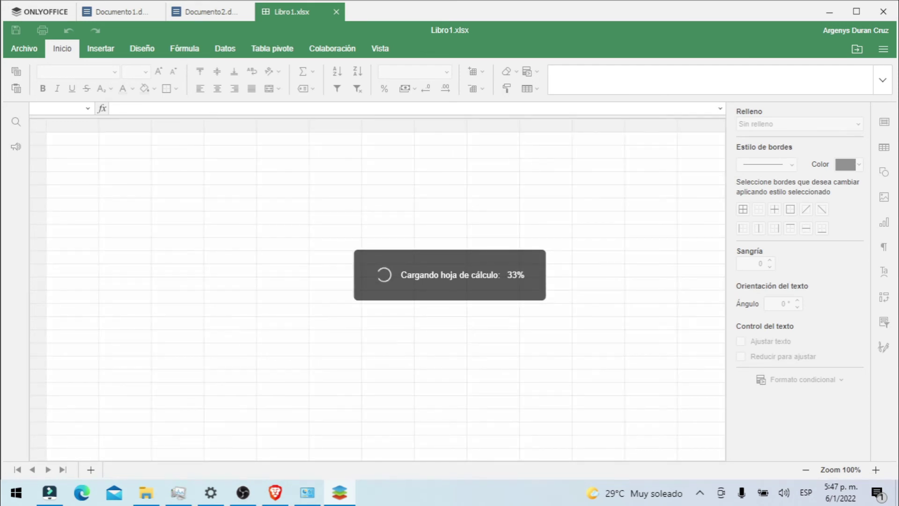
pyautogui.write('4')
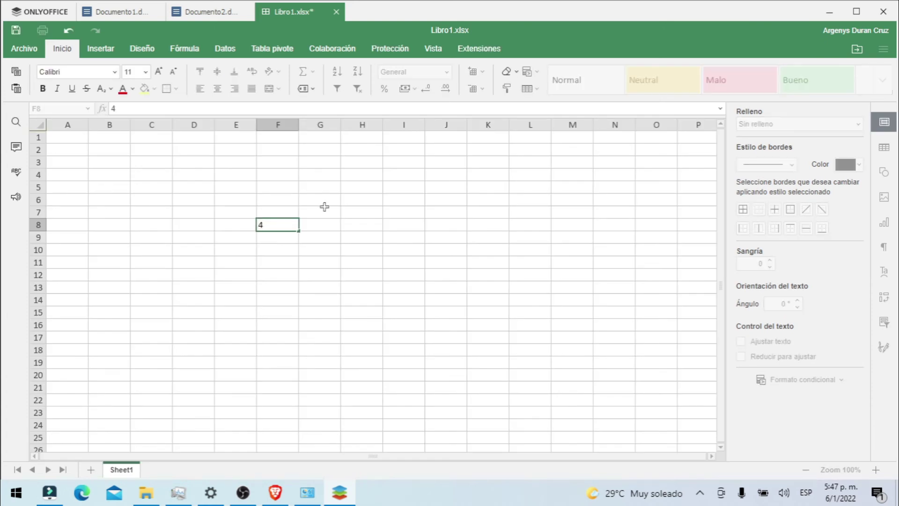
pyautogui.click(324, 201)
pyautogui.write('6')
# - Enter =G6+F8 in H9 to show 10, then create a new Presentación
pyautogui.click(364, 236)
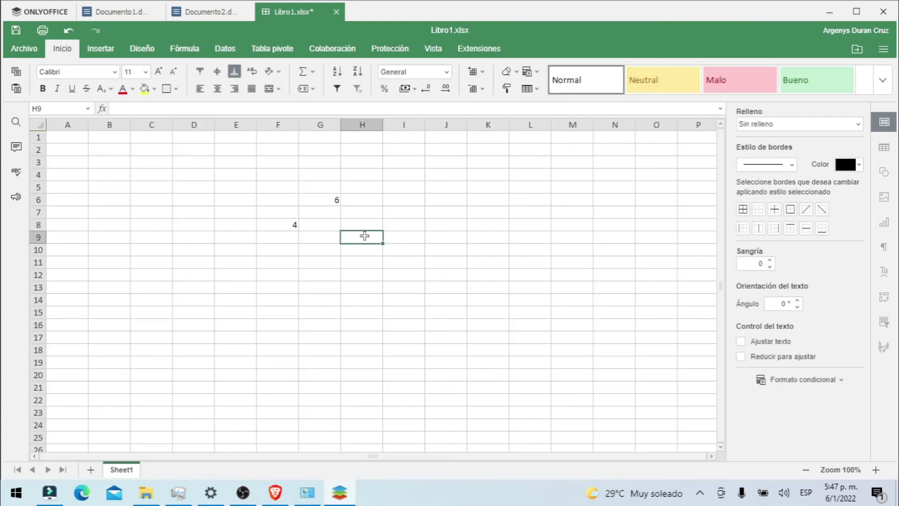
pyautogui.write('=')
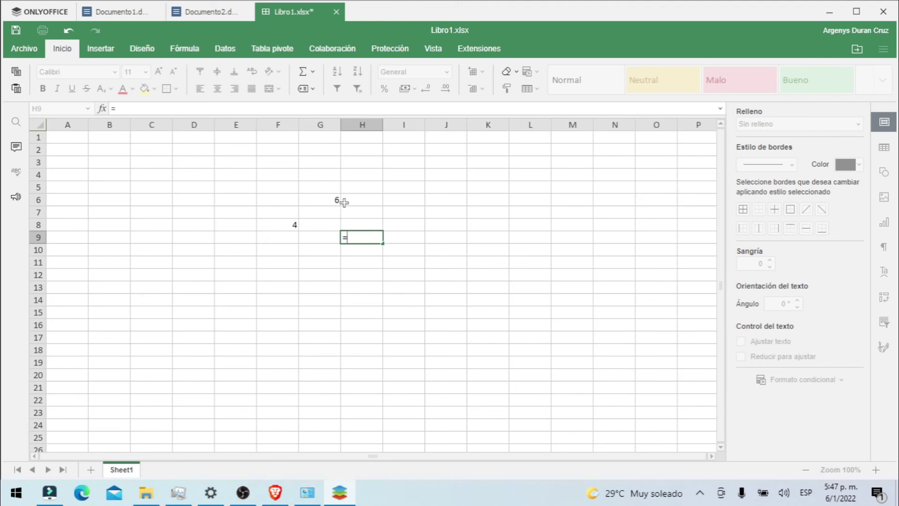
pyautogui.moveTo(344, 203); pyautogui.dragTo(335, 200)
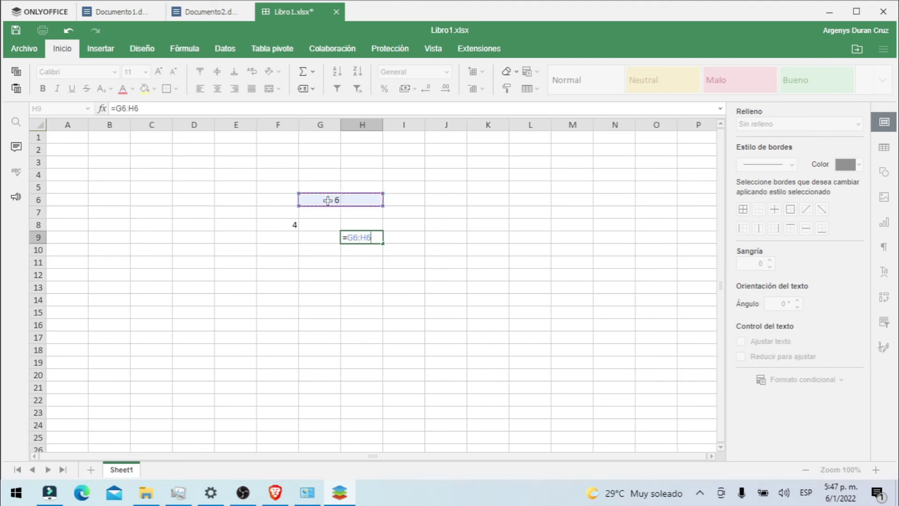
pyautogui.click(328, 200)
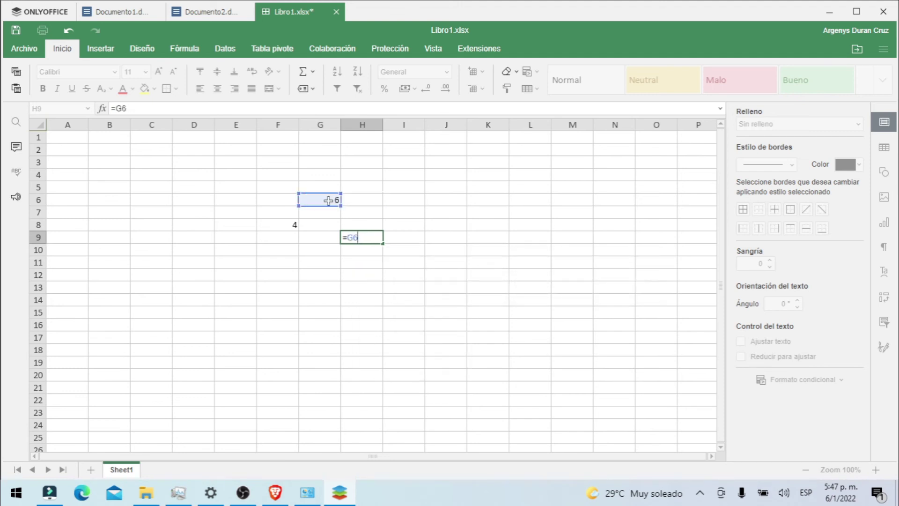
pyautogui.write('+')
pyautogui.click(293, 224)
pyautogui.press('Return')
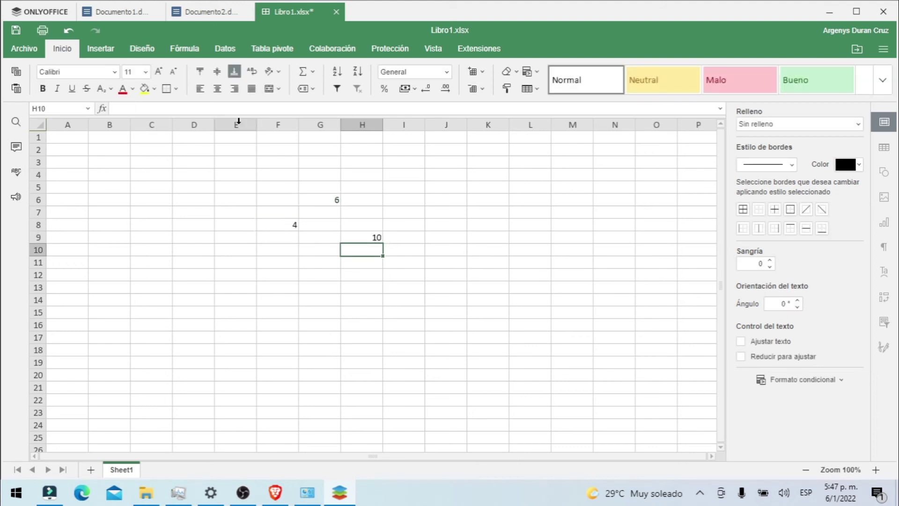
pyautogui.click(29, 13)
pyautogui.click(77, 170)
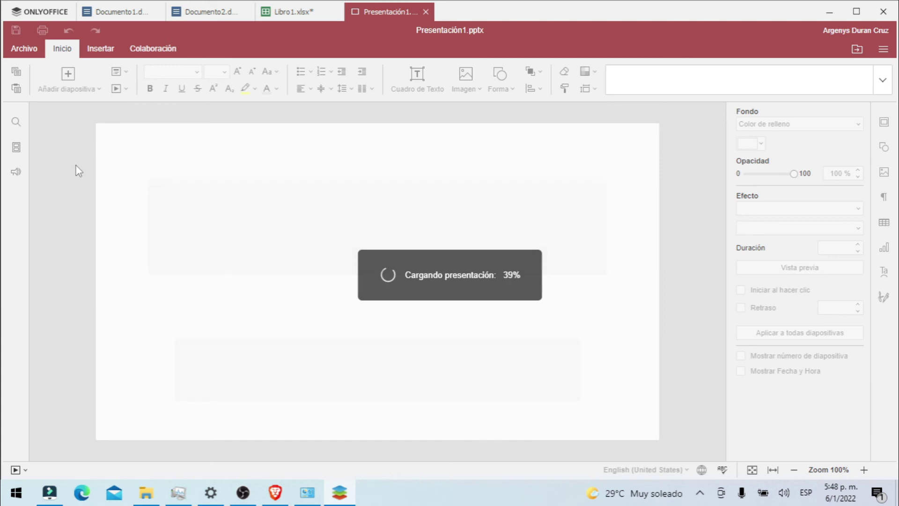
# - Title slide 1 'hiosdposdo' and look through the Insertar, Colaboración and Protección tabs
pyautogui.click(378, 225)
pyautogui.write('hiosdposdo')
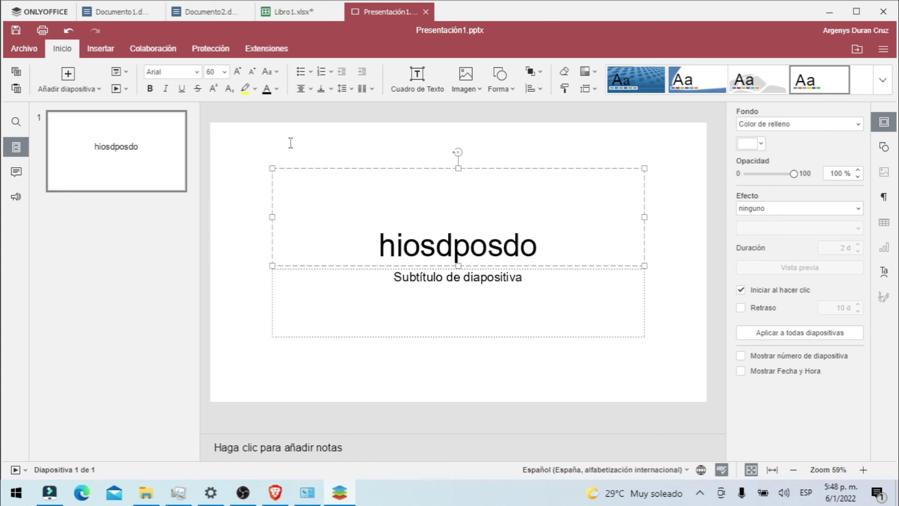
pyautogui.click(101, 49)
pyautogui.click(172, 50)
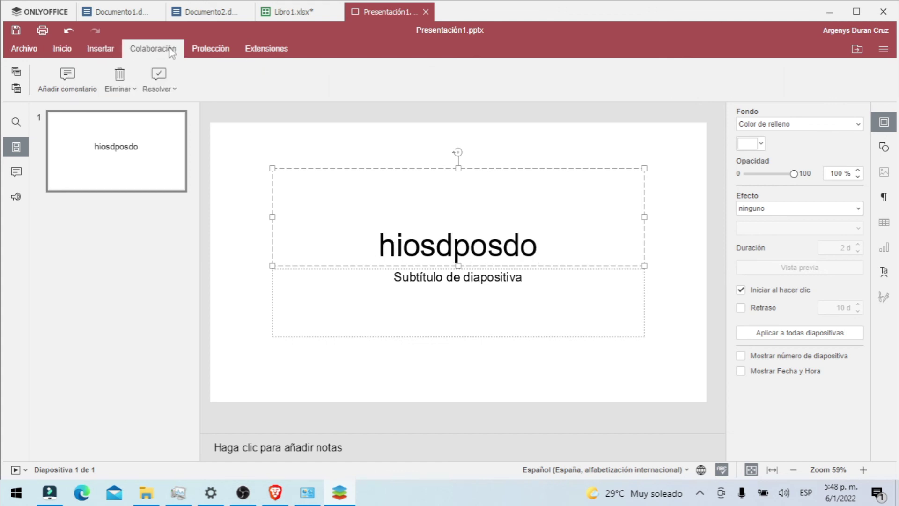
pyautogui.click(189, 50)
pyautogui.click(244, 493)
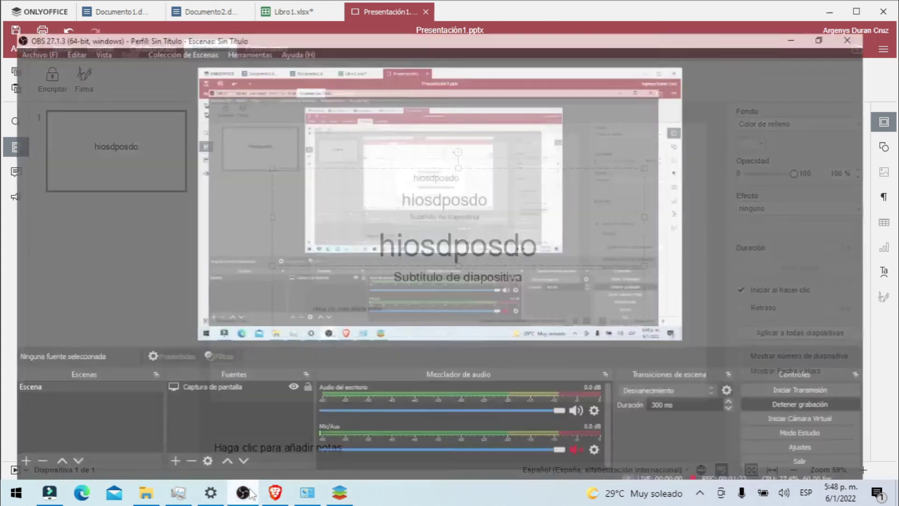